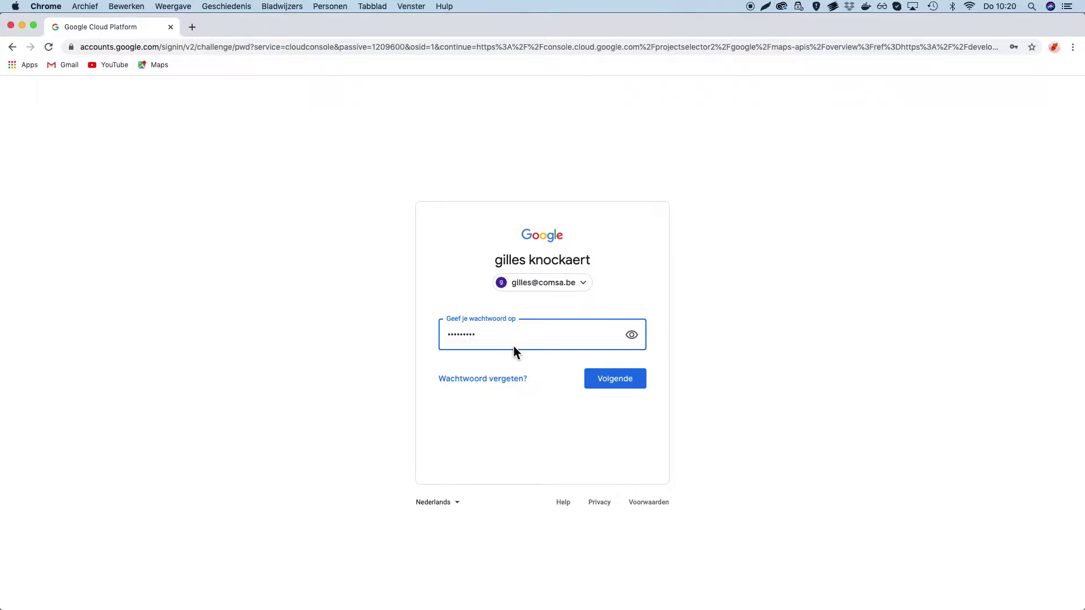
Submit the account password already filled in to sign in, and dismiss the offer to save it.
{"action": "left_click", "coordinate": [623, 378]}
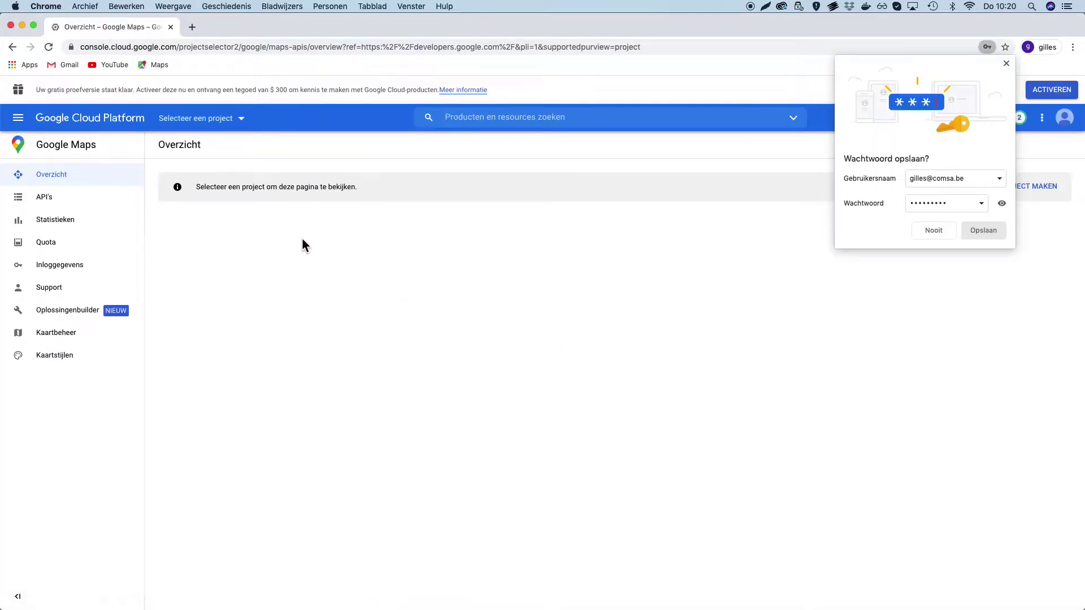
{"action": "left_click", "coordinate": [1033, 63]}
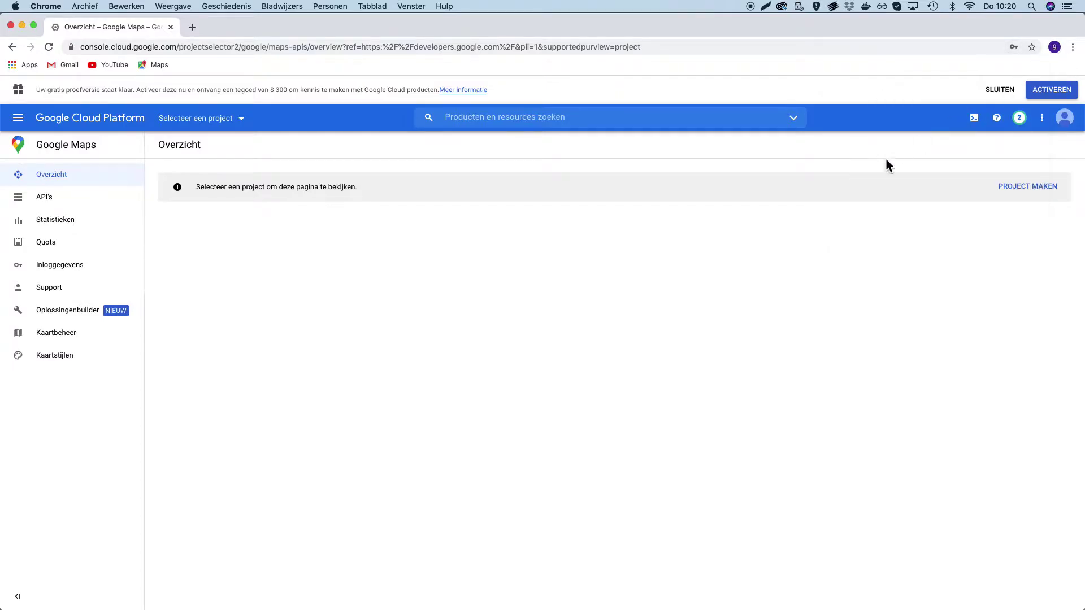
Create a new project named comsa-website without an organisation.
{"action": "left_click", "coordinate": [239, 125]}
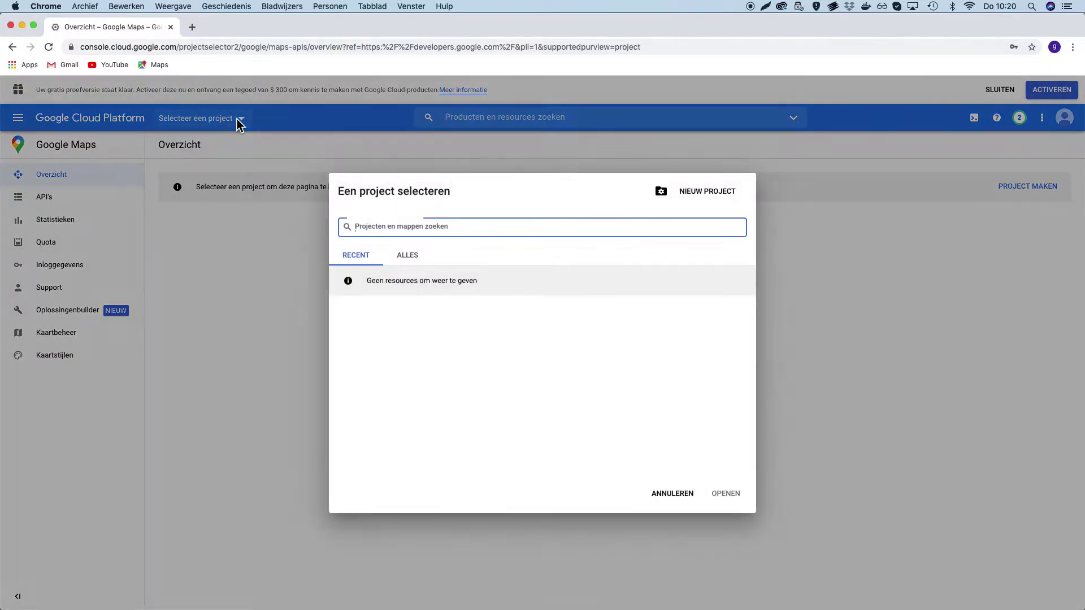
{"action": "left_click", "coordinate": [706, 195]}
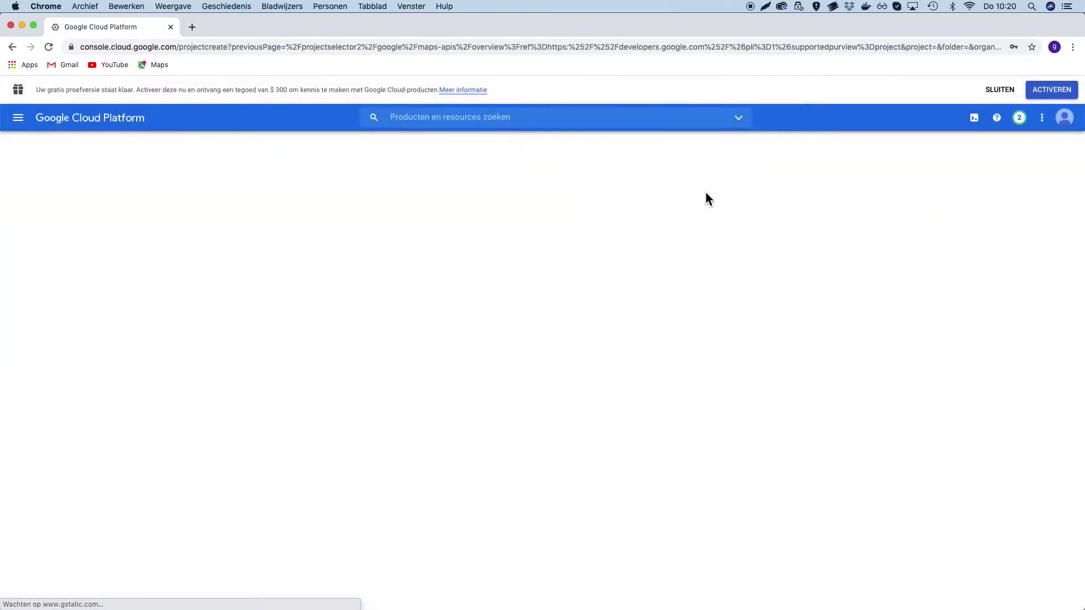
{"action": "left_click", "coordinate": [184, 252]}
{"action": "key", "text": "super+a"}
{"action": "type", "text": "co"}
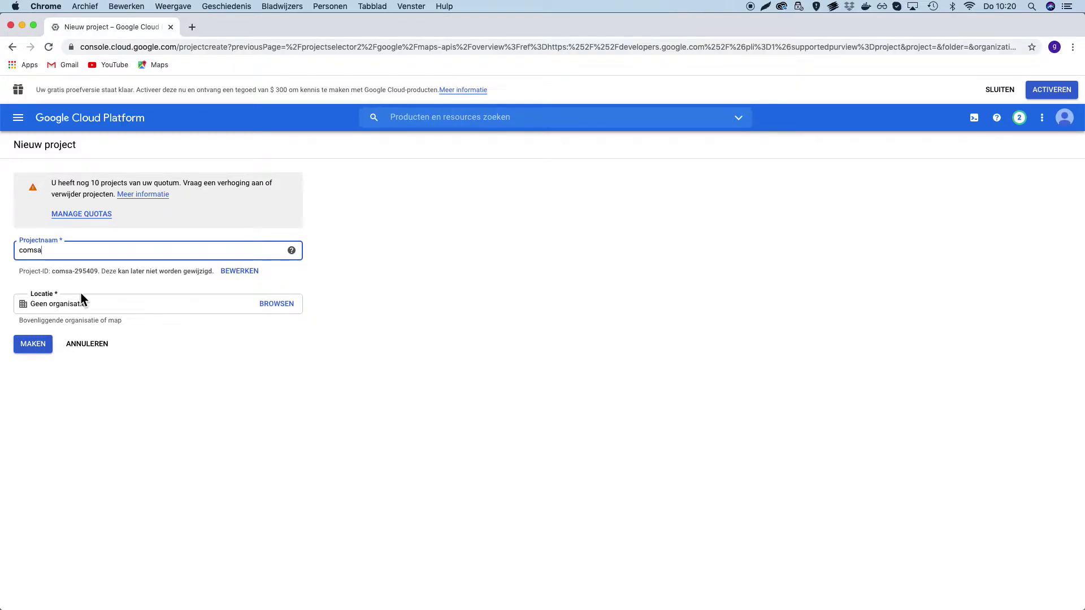
{"action": "type", "text": "msa-website"}
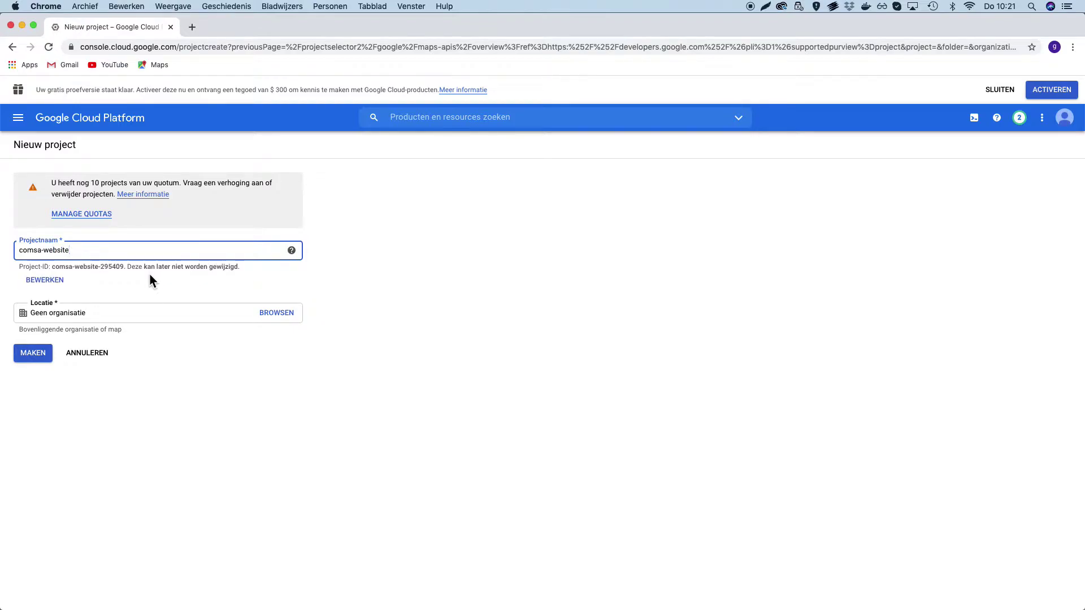
{"action": "left_click", "coordinate": [39, 354]}
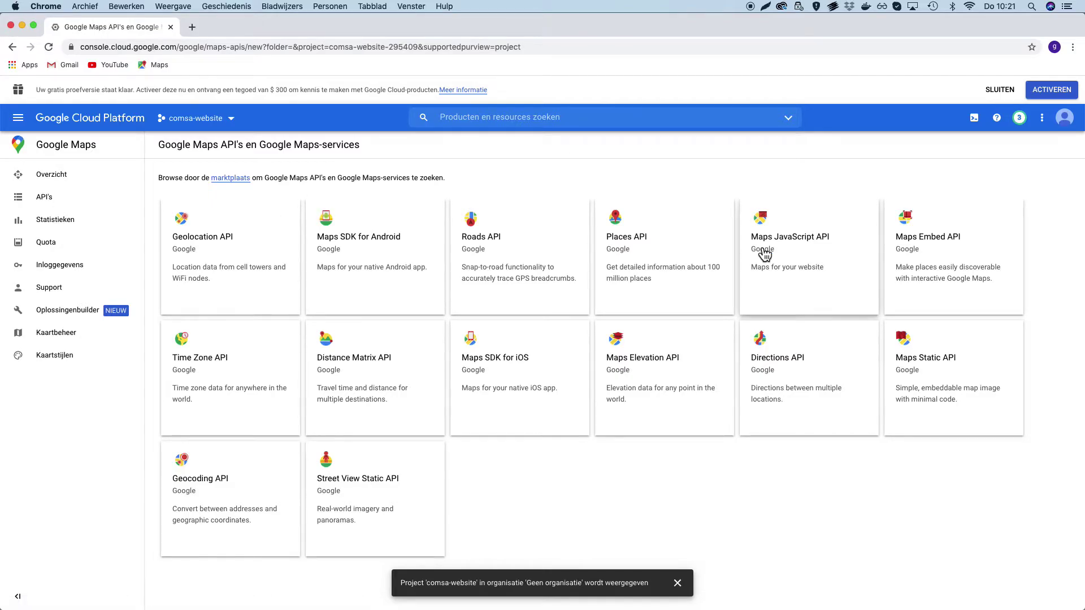
Enable the Maps JavaScript API and the Geolocation API for the comsa-website project.
{"action": "left_click", "coordinate": [790, 259]}
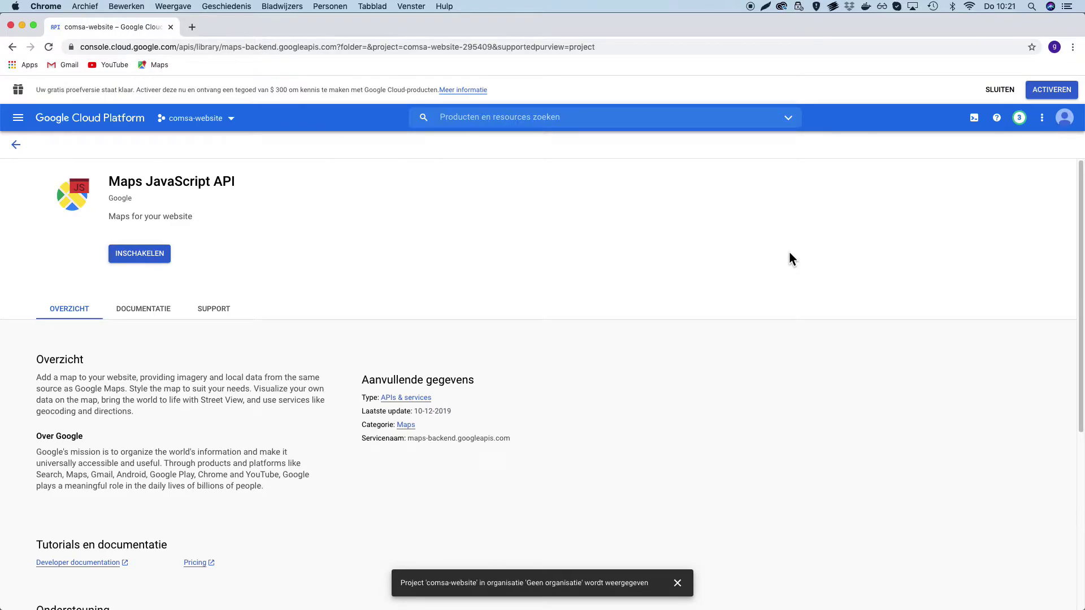
{"action": "left_click", "coordinate": [117, 255]}
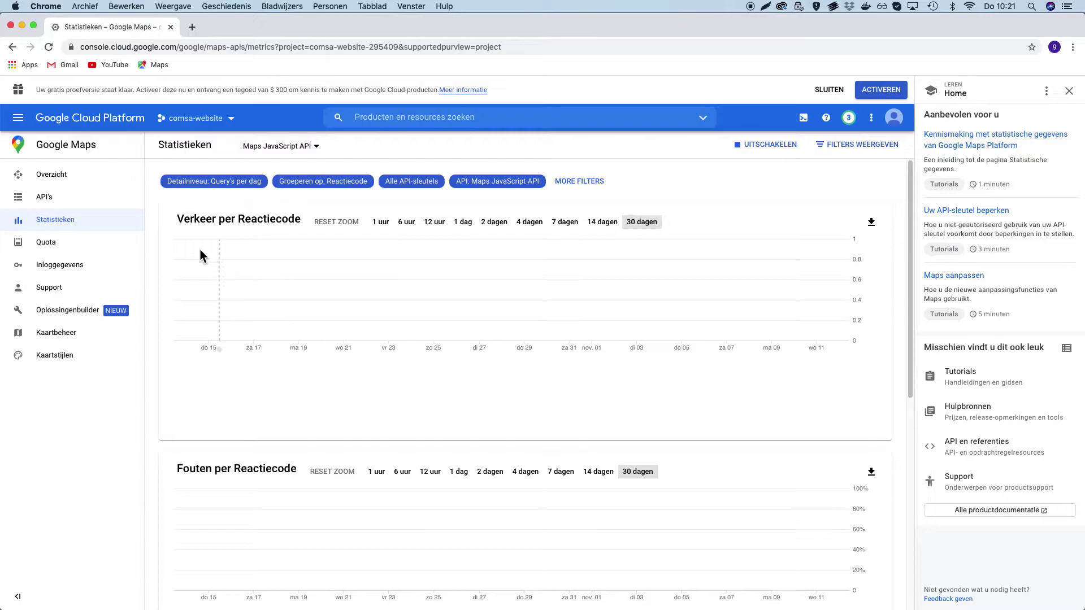
{"action": "left_click", "coordinate": [53, 200]}
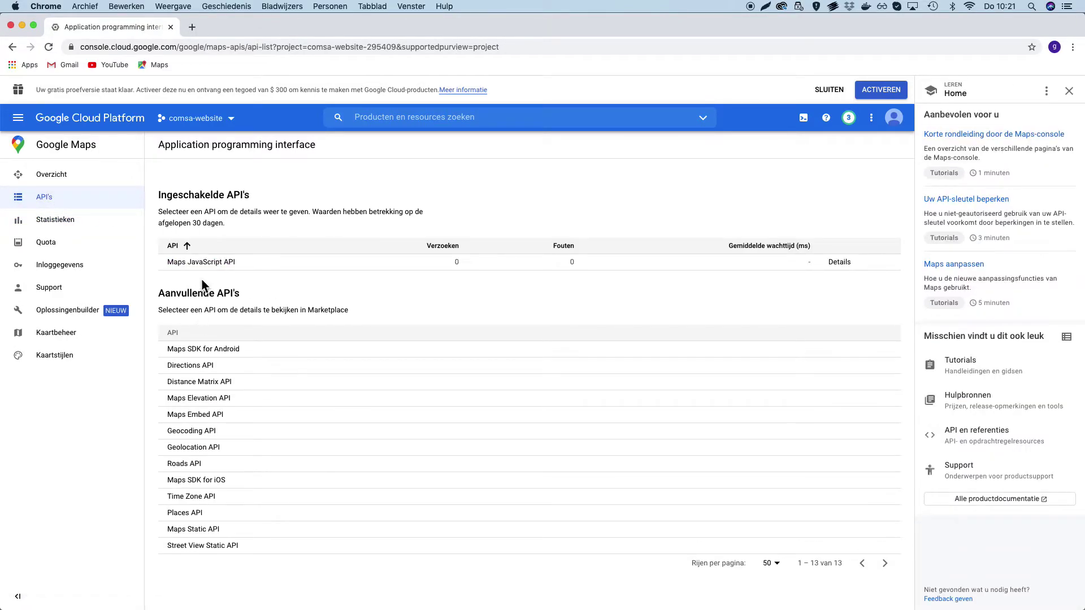
{"action": "left_click", "coordinate": [211, 446]}
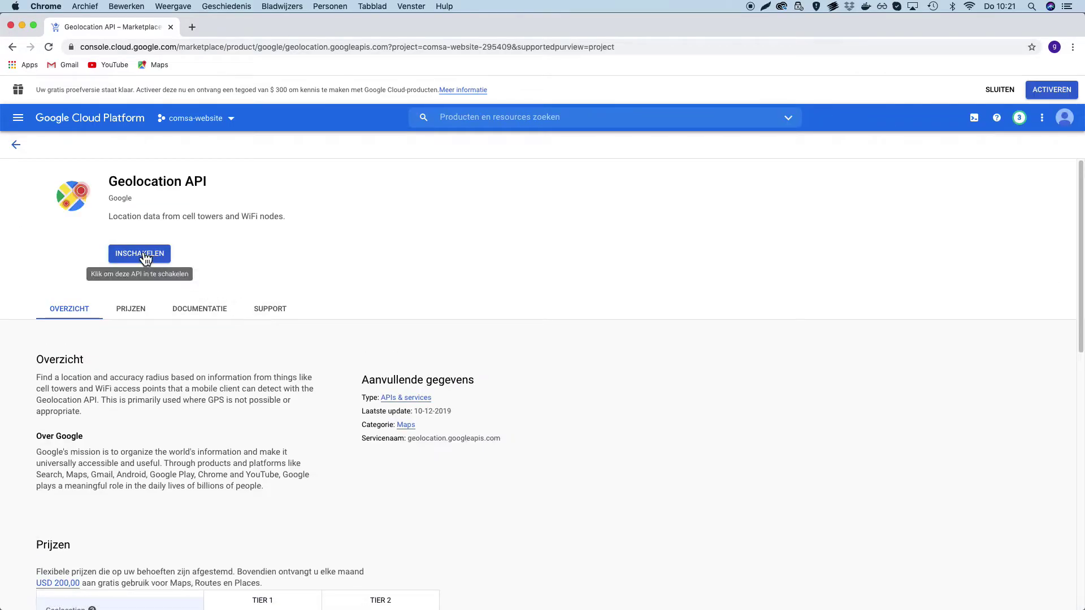
{"action": "left_click", "coordinate": [145, 255]}
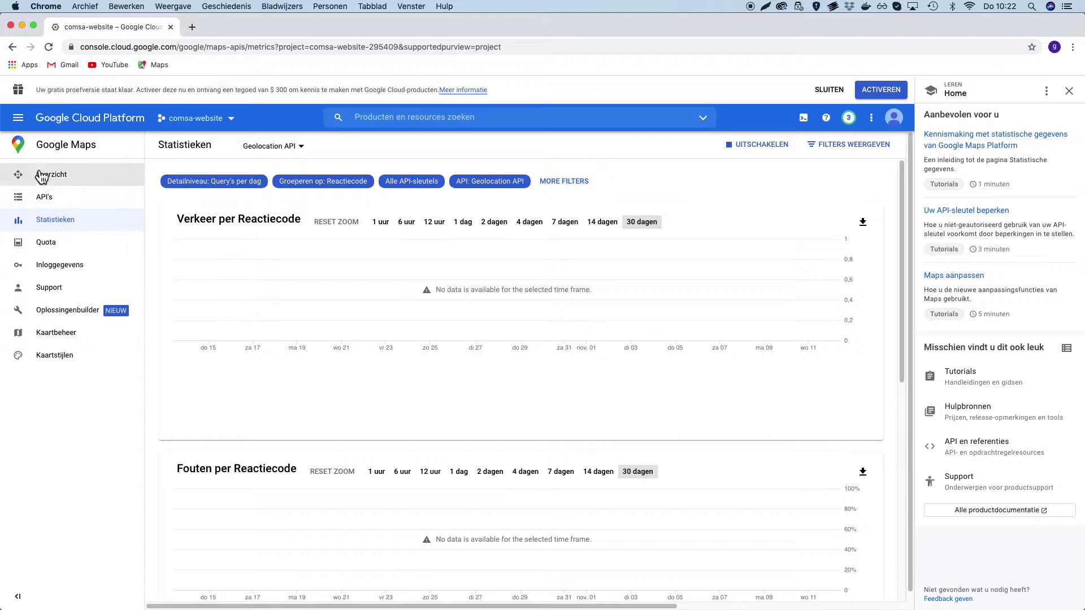
Create an API key in the project's API credentials (Inloggegevens) and select the generated key text.
{"action": "left_click", "coordinate": [23, 121]}
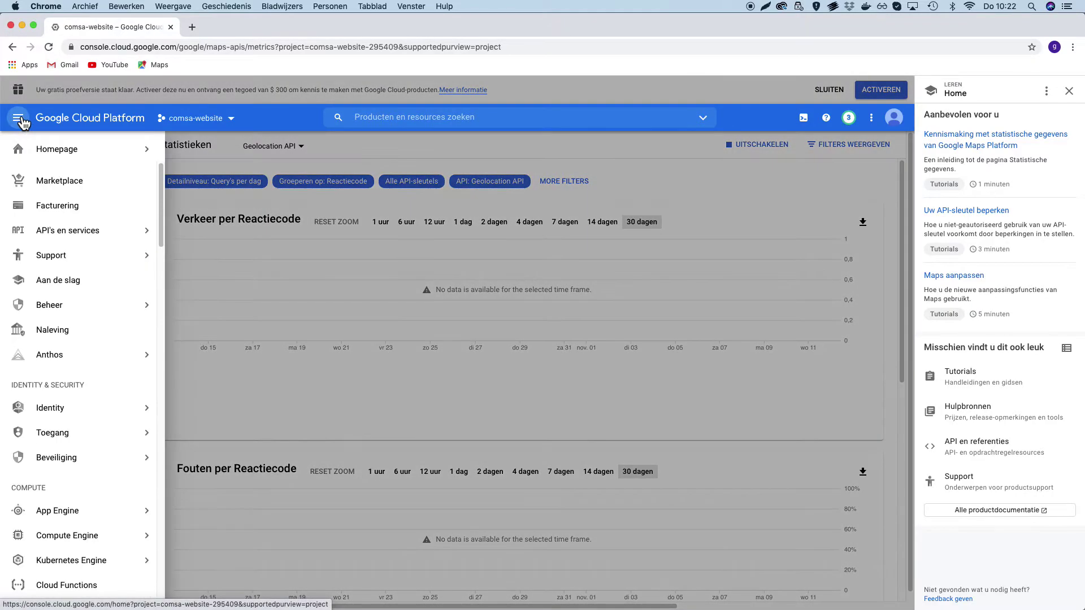
{"action": "mouse_move", "coordinate": [76, 232]}
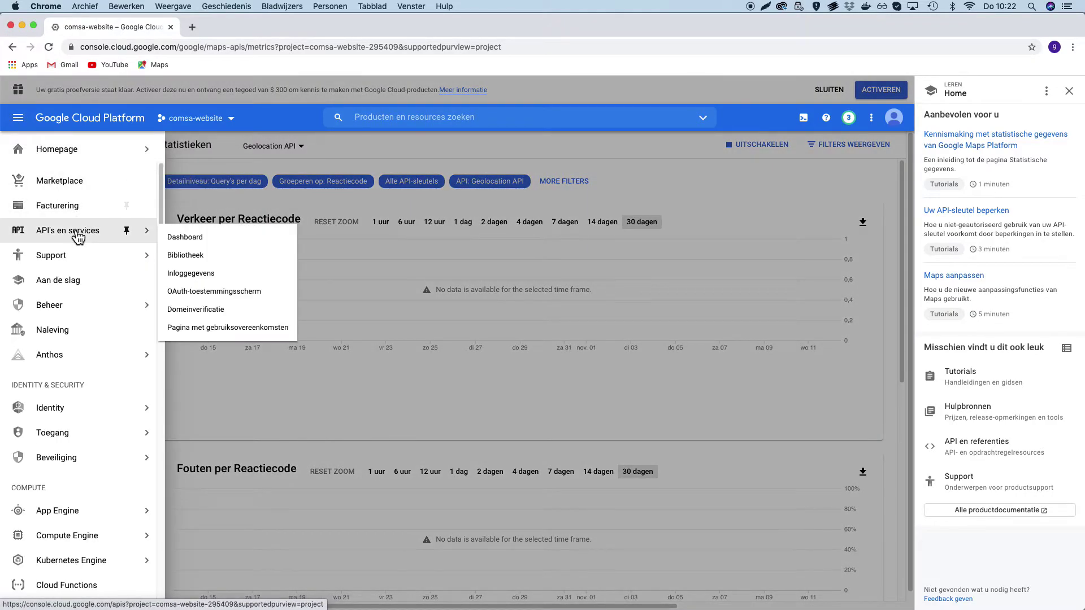
{"action": "left_click", "coordinate": [199, 273]}
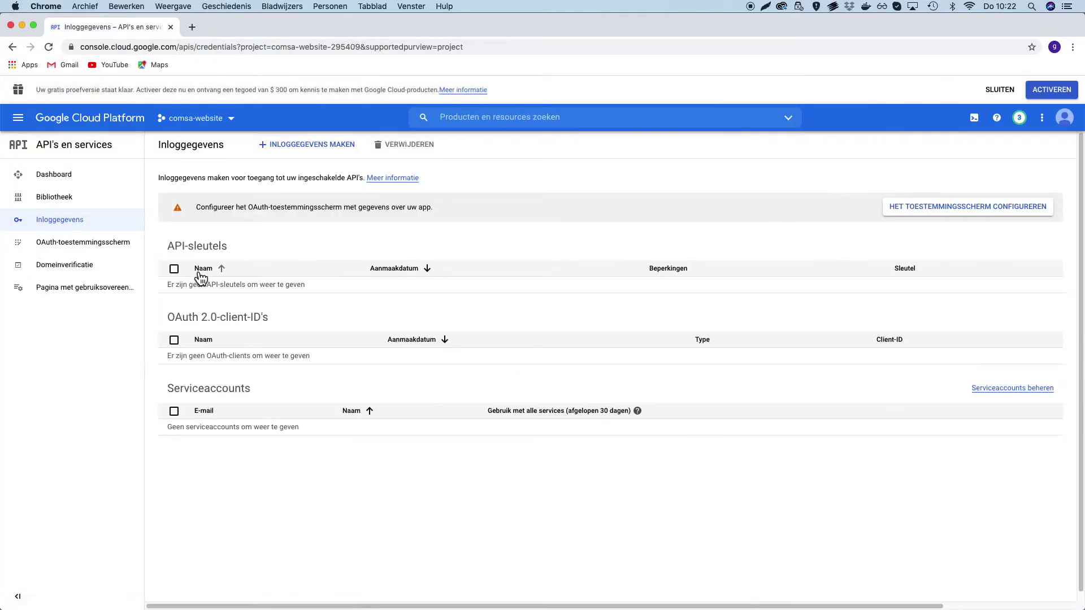
{"action": "left_click", "coordinate": [317, 145]}
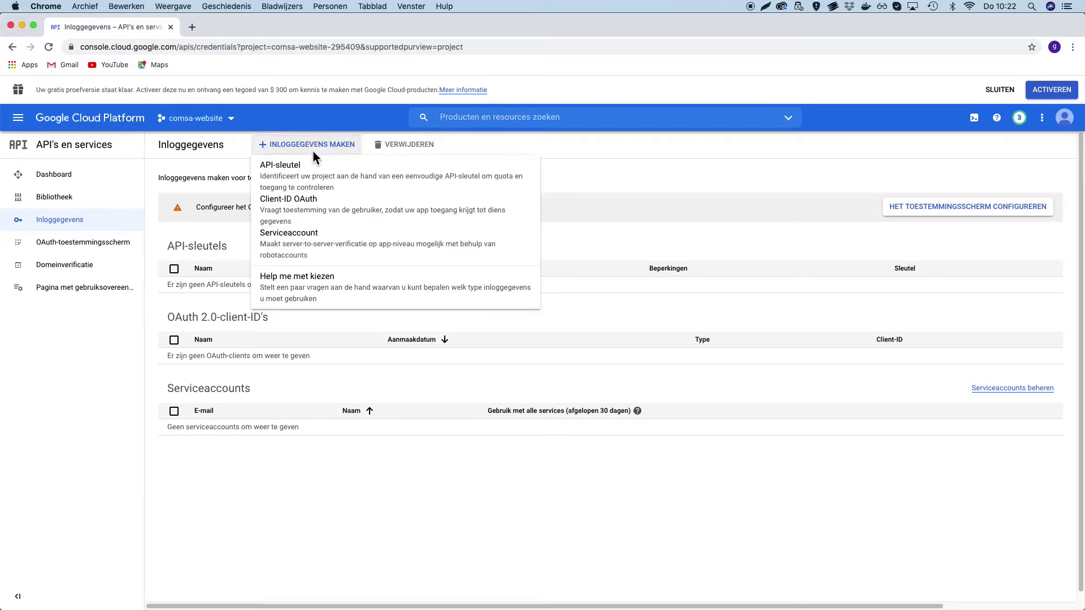
{"action": "left_click", "coordinate": [294, 178]}
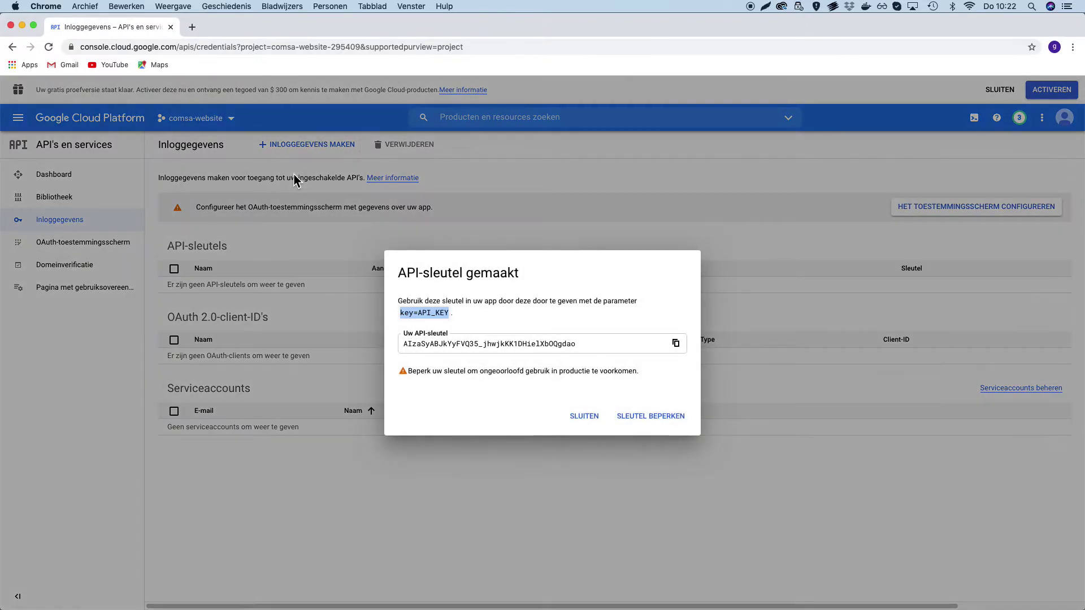
{"action": "left_click", "coordinate": [615, 352]}
{"action": "double_click", "coordinate": [614, 352]}
{"action": "double_click", "coordinate": [607, 346]}
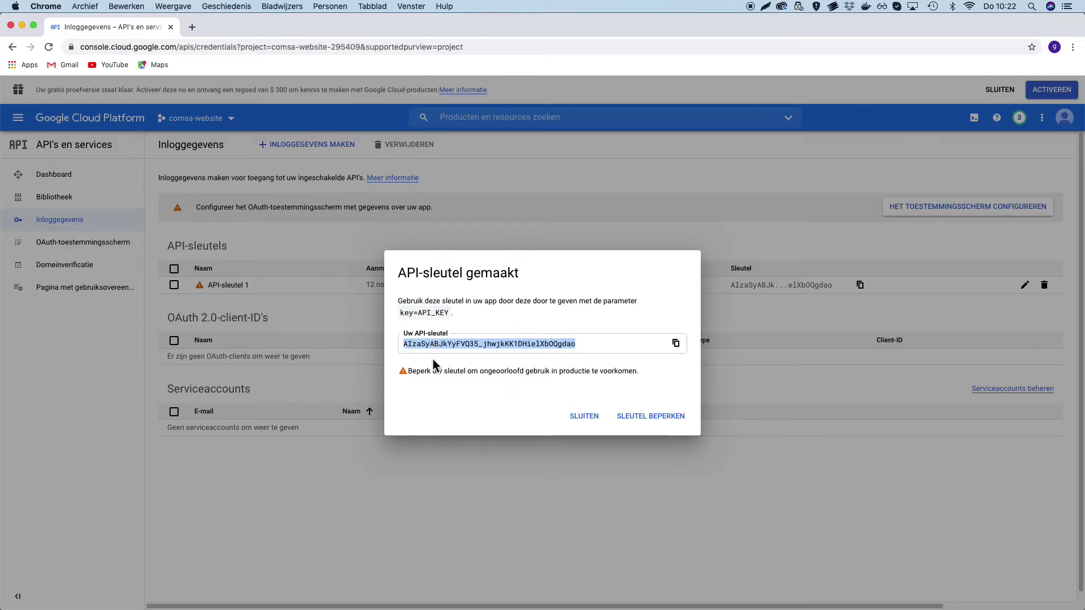
Open the restriction settings of the new API key and rename the key to comsa.be.
{"action": "left_click", "coordinate": [661, 418]}
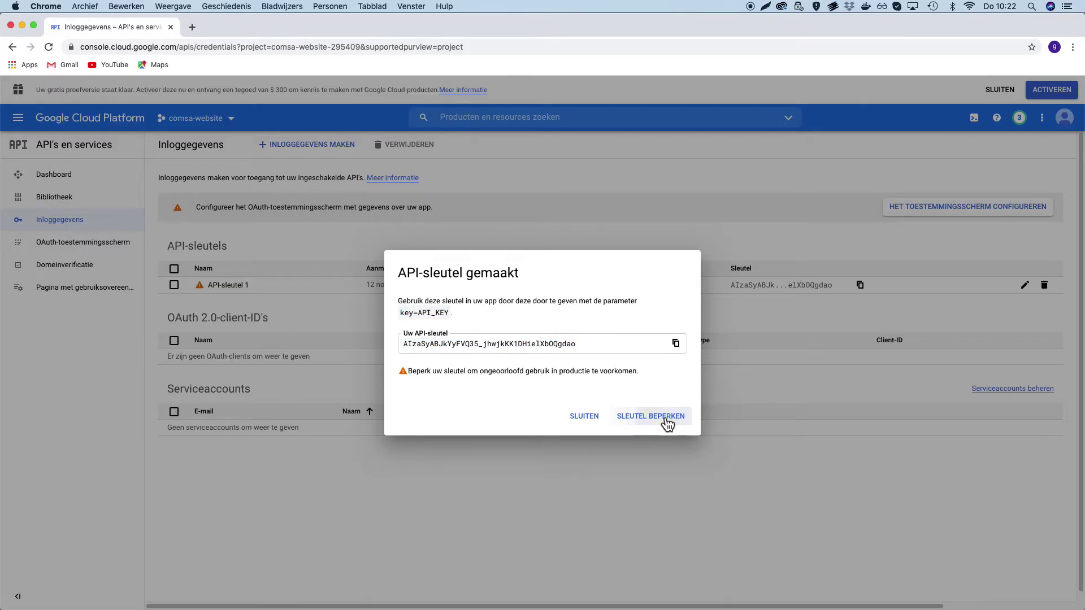
{"action": "left_click", "coordinate": [260, 204]}
{"action": "key", "text": "super+a"}
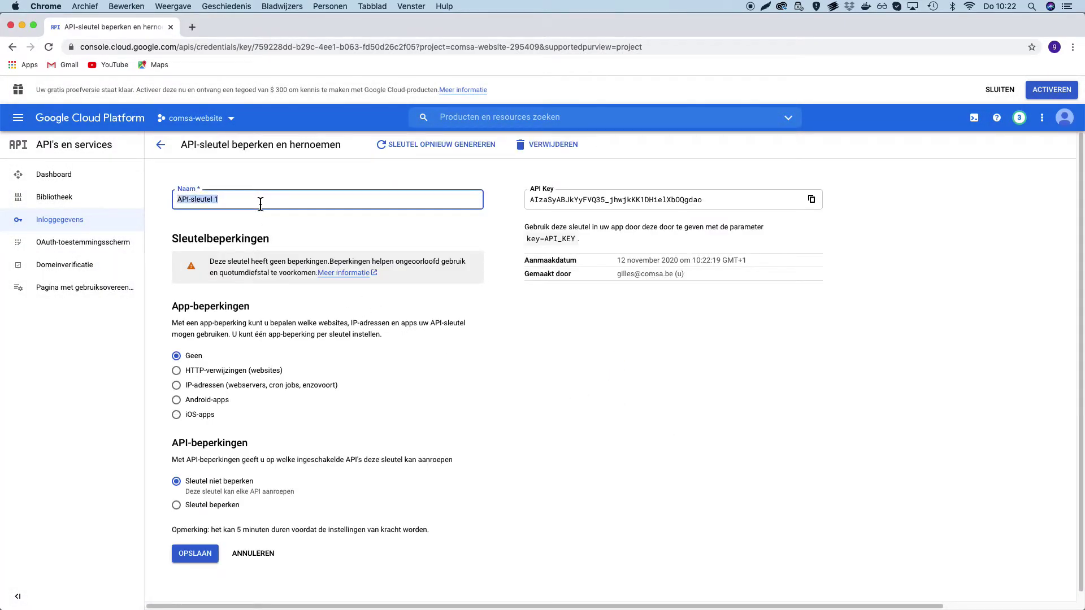
{"action": "type", "text": "comsa.be"}
Restrict the key's use to HTTP referrers (websites) and add *.comsa.be/* as the allowed referrer URL.
{"action": "left_click", "coordinate": [215, 371]}
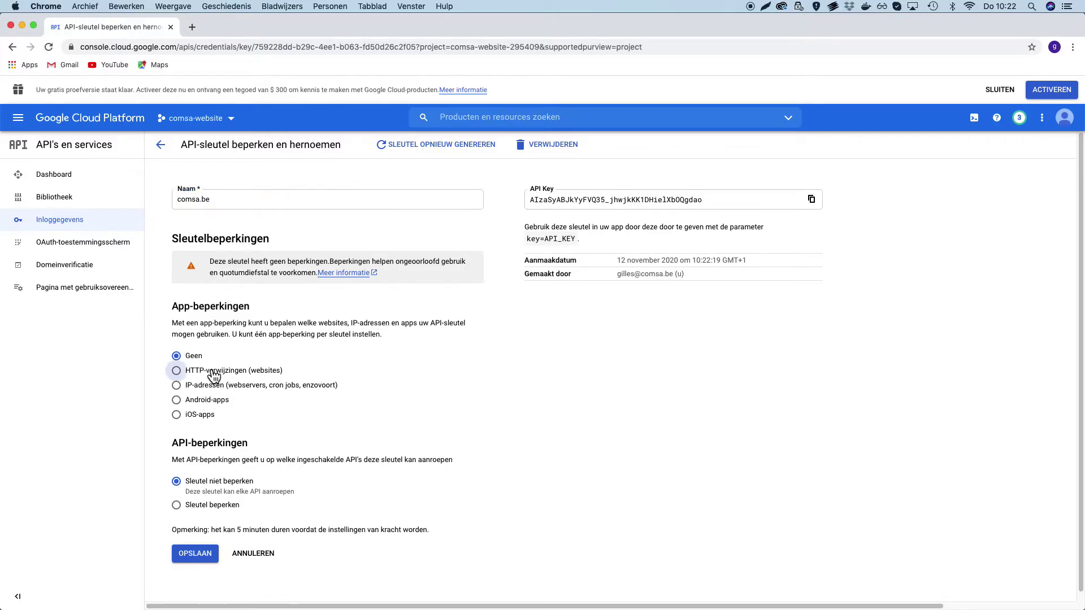
{"action": "scroll", "coordinate": [229, 374], "scroll_direction": "down", "scroll_amount": 5}
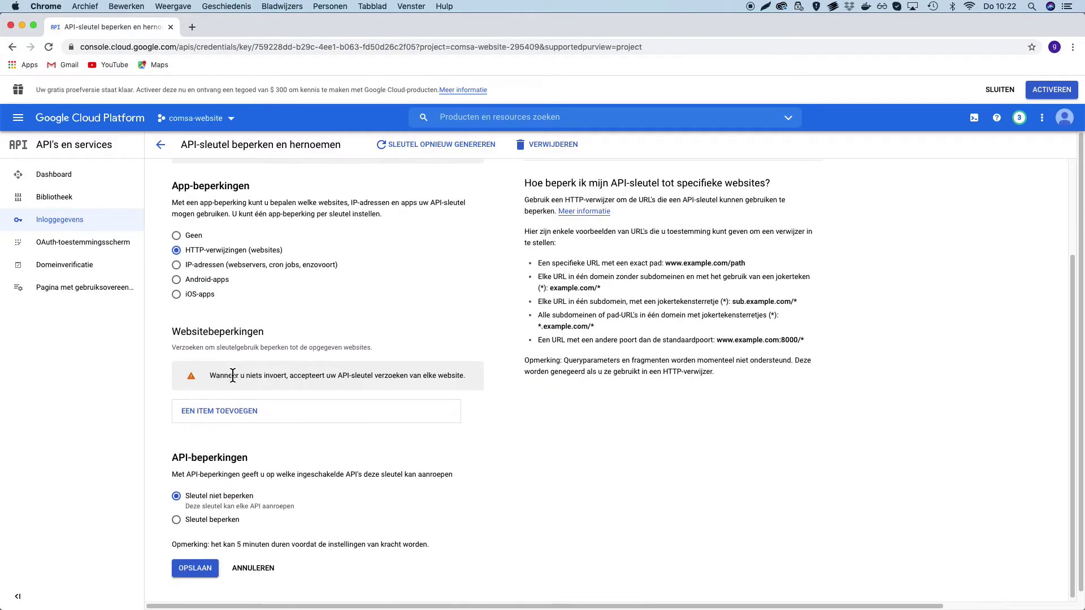
{"action": "left_click", "coordinate": [222, 414]}
{"action": "left_click", "coordinate": [227, 333]}
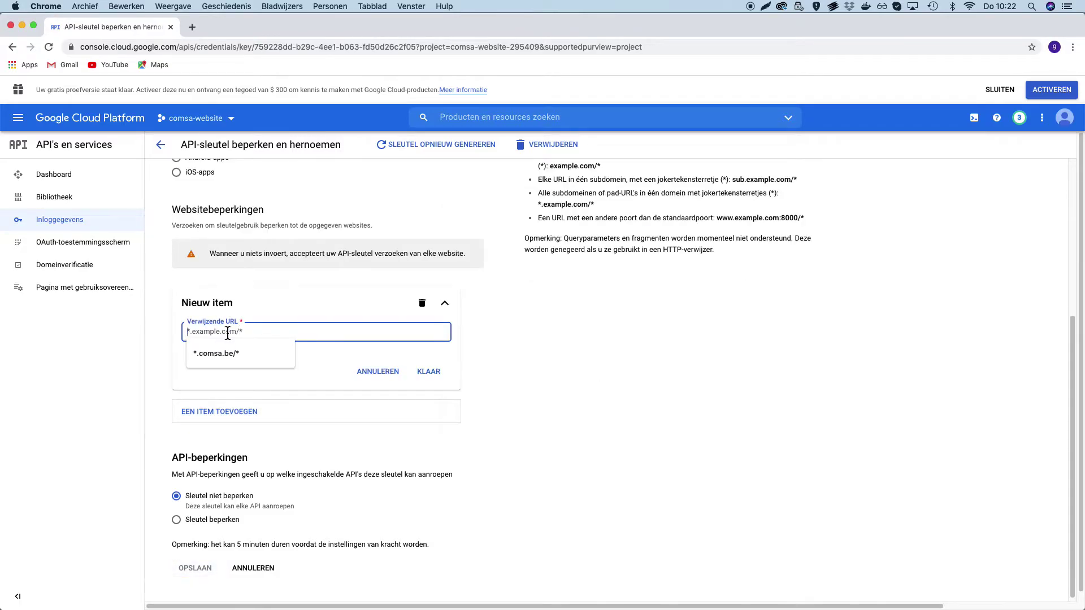
{"action": "type", "text": "*"}
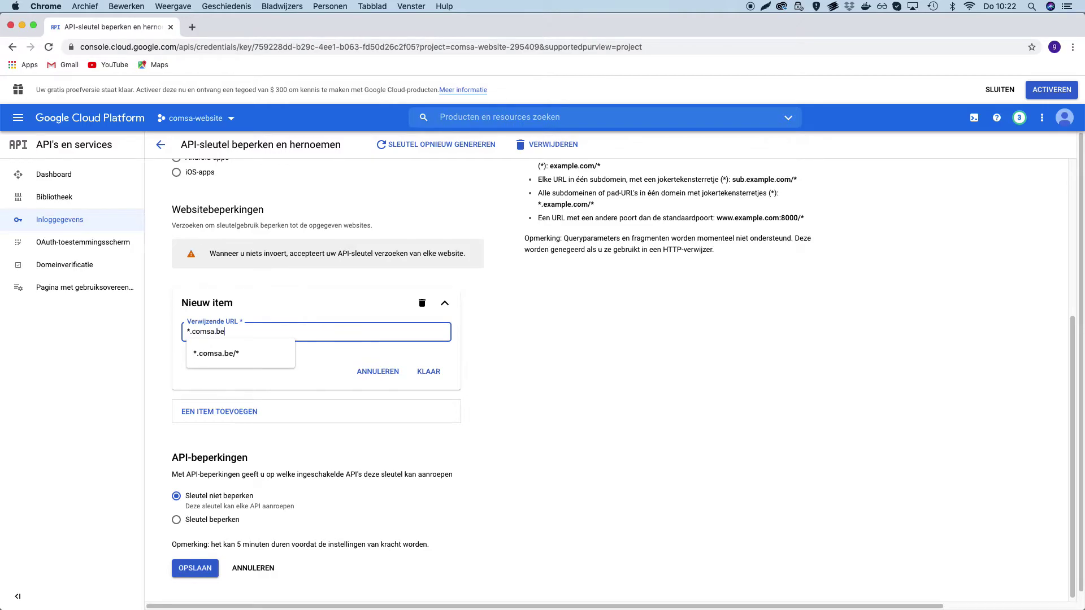
{"action": "type", "text": ".comsa.be/*"}
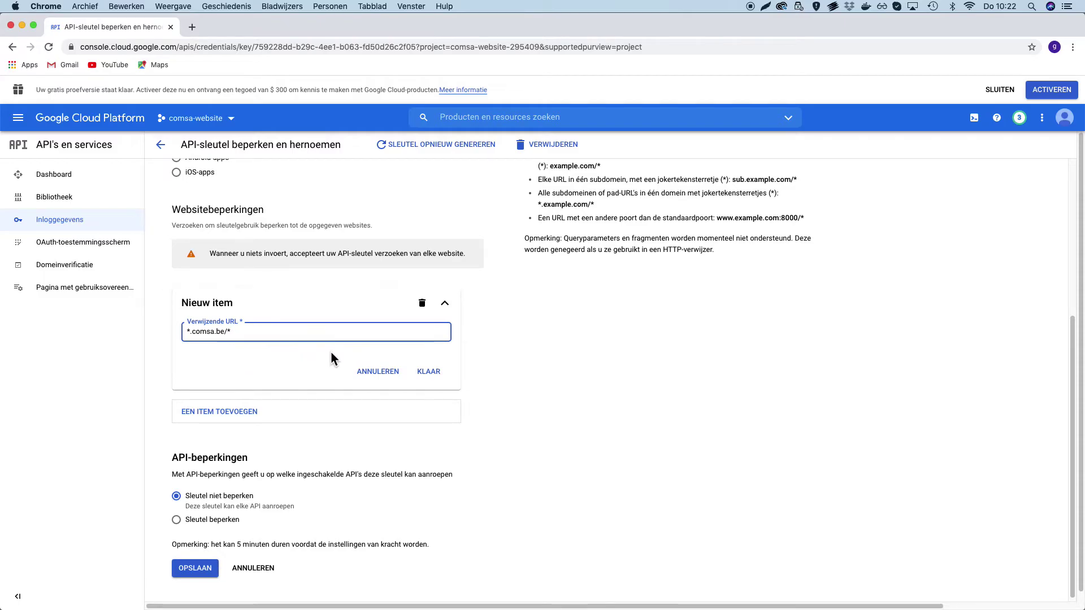
{"action": "left_click", "coordinate": [432, 371]}
Set the API restrictions to restrict the key, allowing only the Geolocation API and the Maps JavaScript API.
{"action": "scroll", "coordinate": [271, 383], "scroll_direction": "down", "scroll_amount": 1}
{"action": "left_click", "coordinate": [212, 509]}
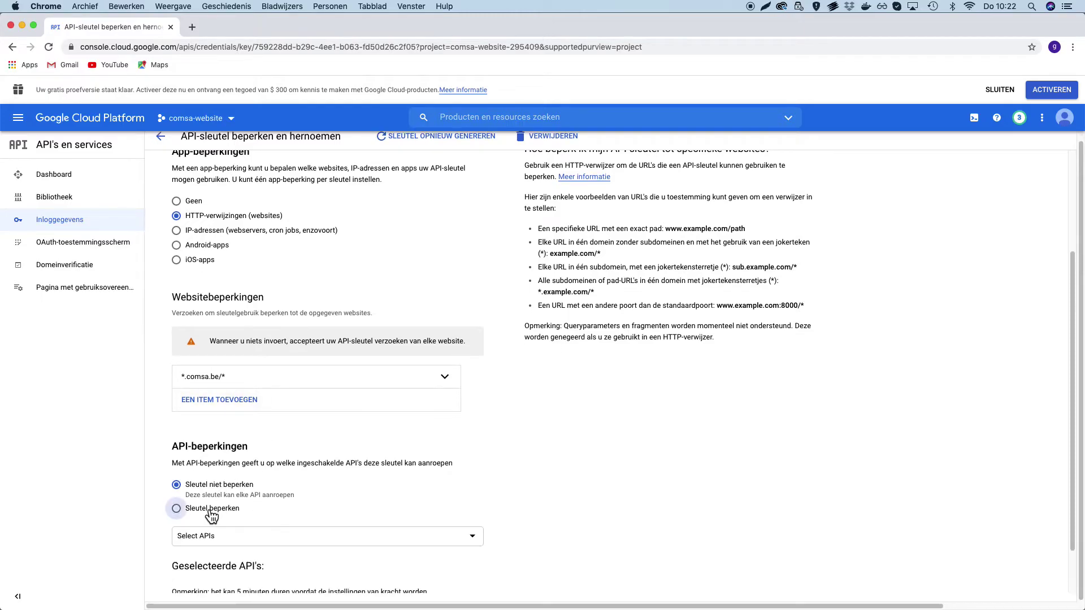
{"action": "scroll", "coordinate": [233, 502], "scroll_direction": "down", "scroll_amount": 2}
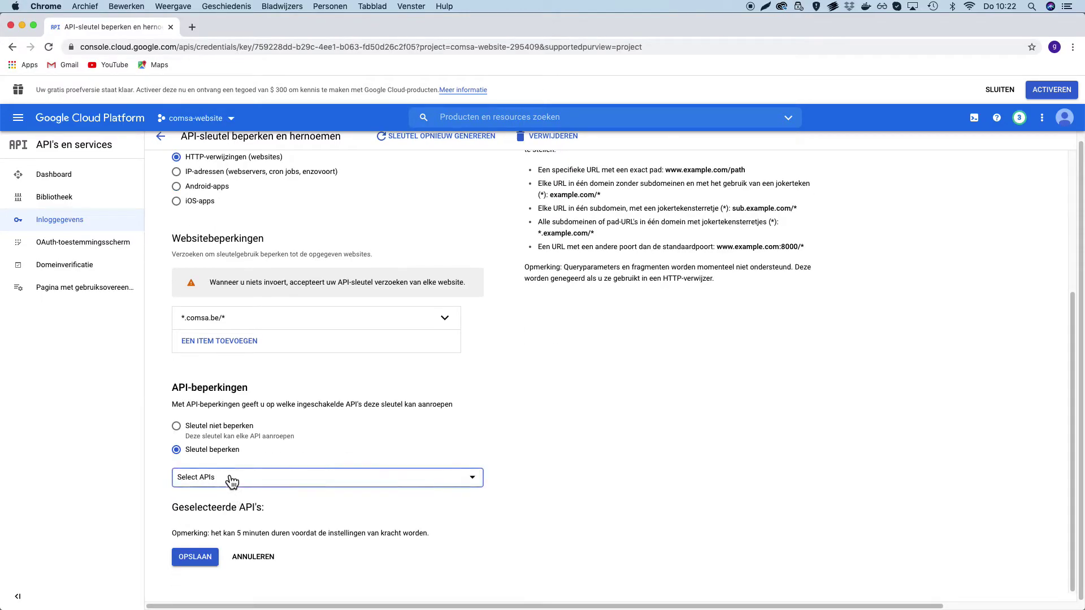
{"action": "left_click", "coordinate": [230, 478]}
{"action": "scroll", "coordinate": [232, 433], "scroll_direction": "down", "scroll_amount": 5}
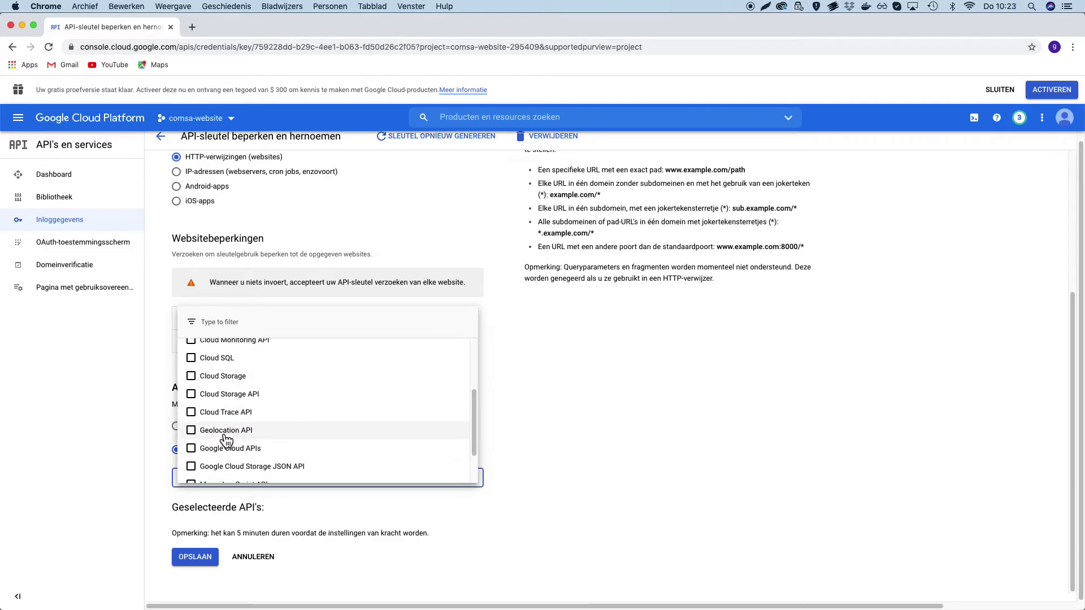
{"action": "scroll", "coordinate": [277, 458], "scroll_direction": "down", "scroll_amount": 1}
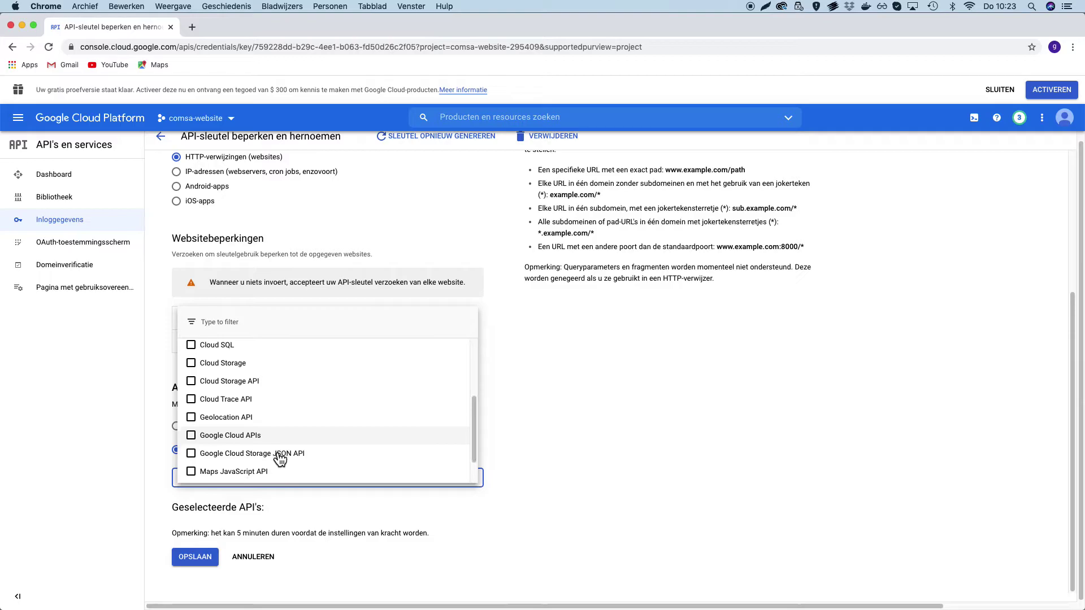
{"action": "scroll", "coordinate": [237, 419], "scroll_direction": "down", "scroll_amount": 1}
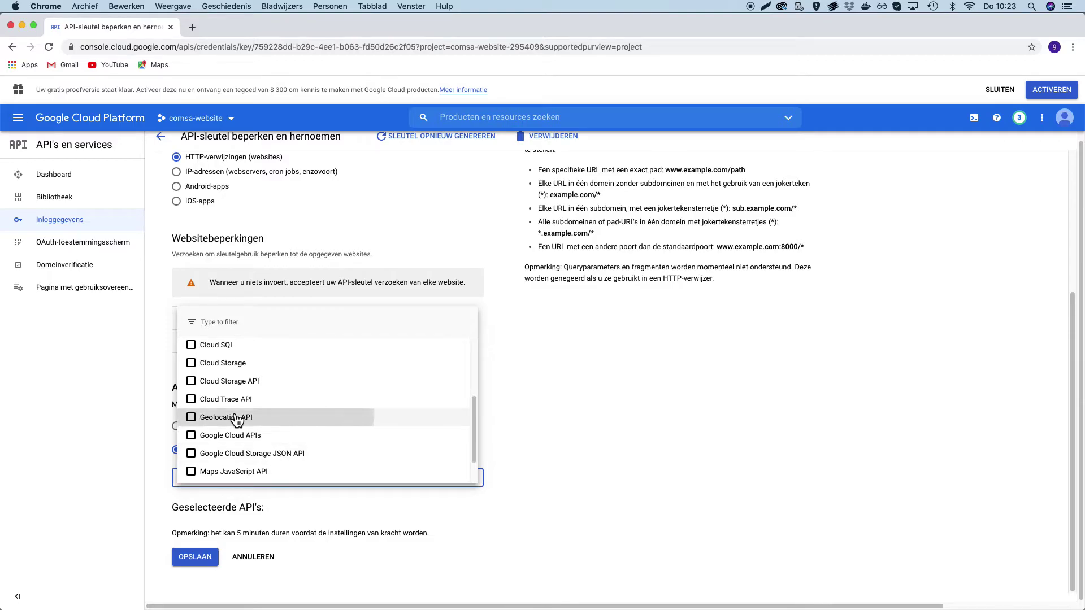
{"action": "left_click", "coordinate": [237, 420]}
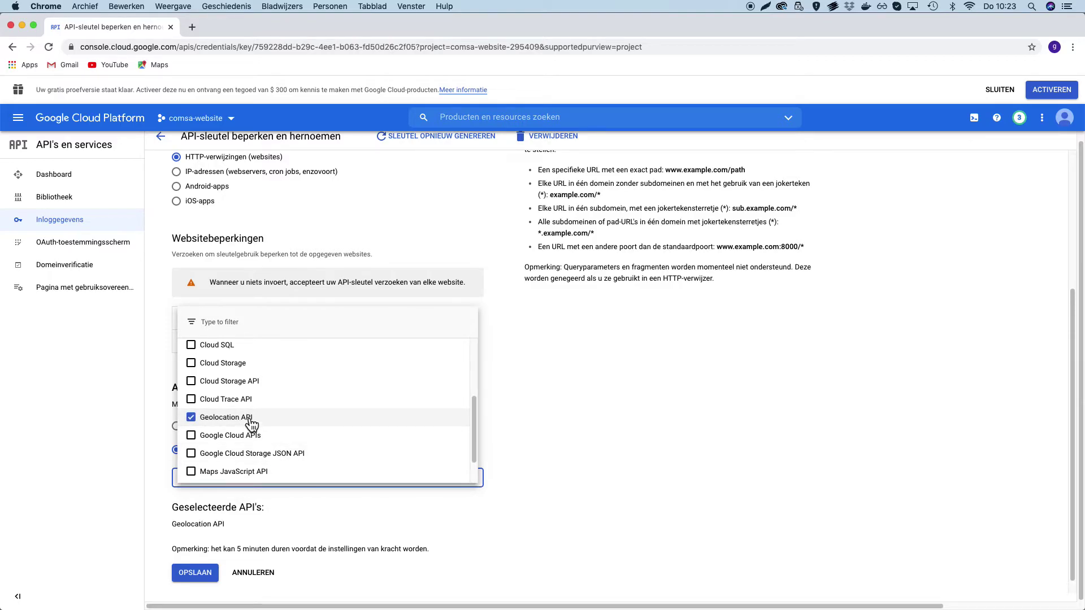
{"action": "scroll", "coordinate": [251, 424], "scroll_direction": "down", "scroll_amount": 1}
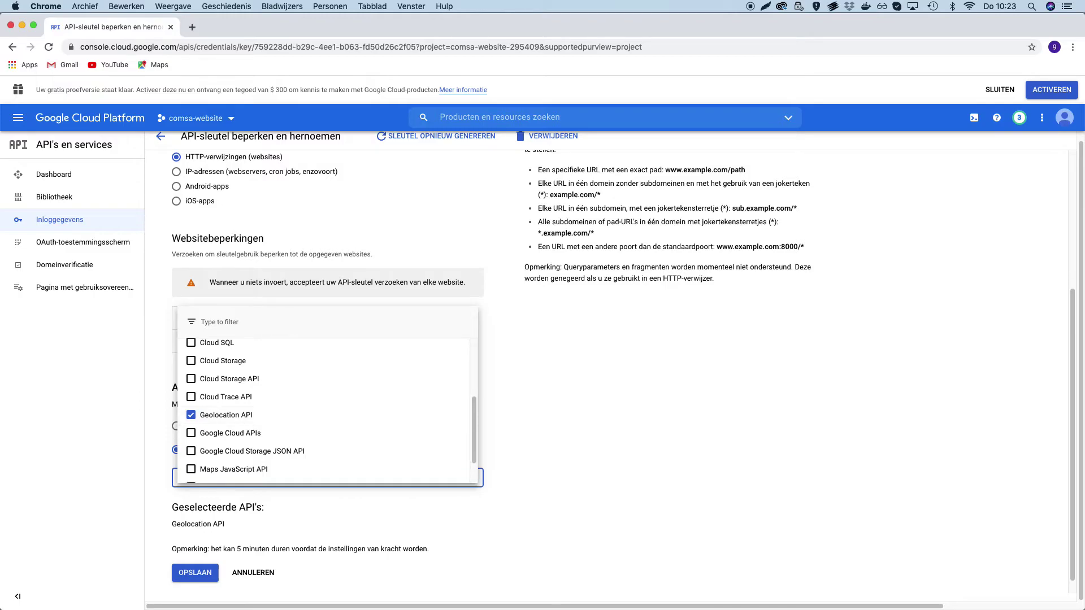
{"action": "scroll", "coordinate": [417, 474], "scroll_direction": "down", "scroll_amount": 2}
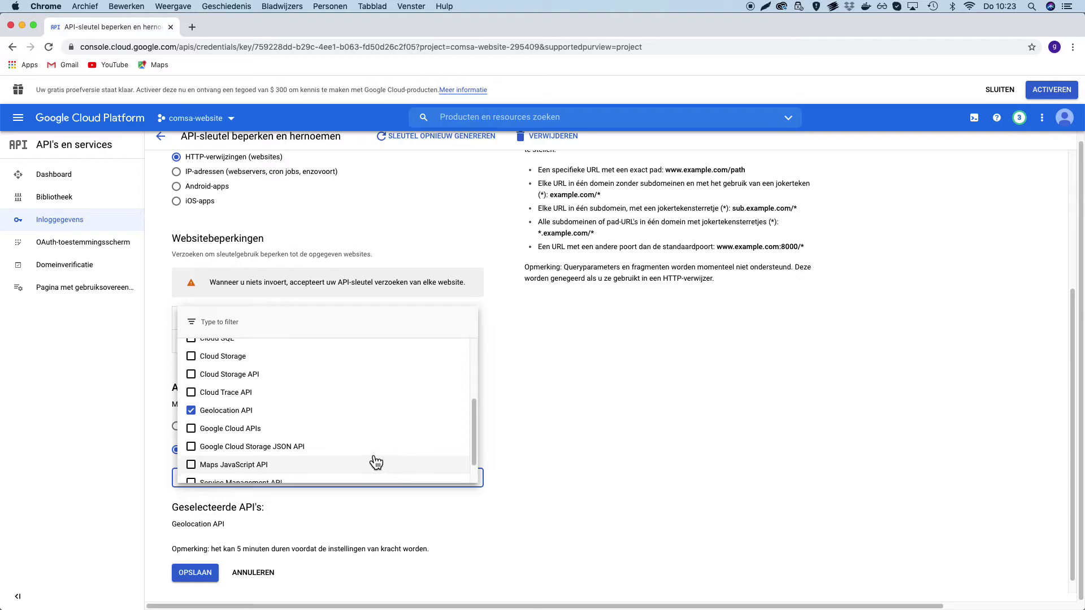
{"action": "scroll", "coordinate": [349, 458], "scroll_direction": "down", "scroll_amount": 1}
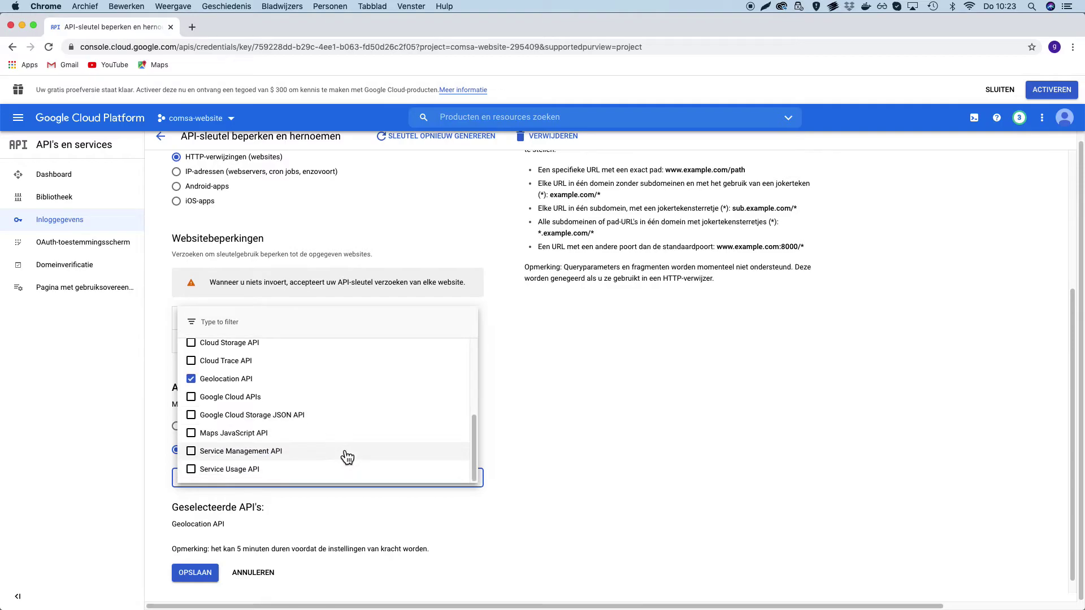
{"action": "left_click", "coordinate": [255, 434]}
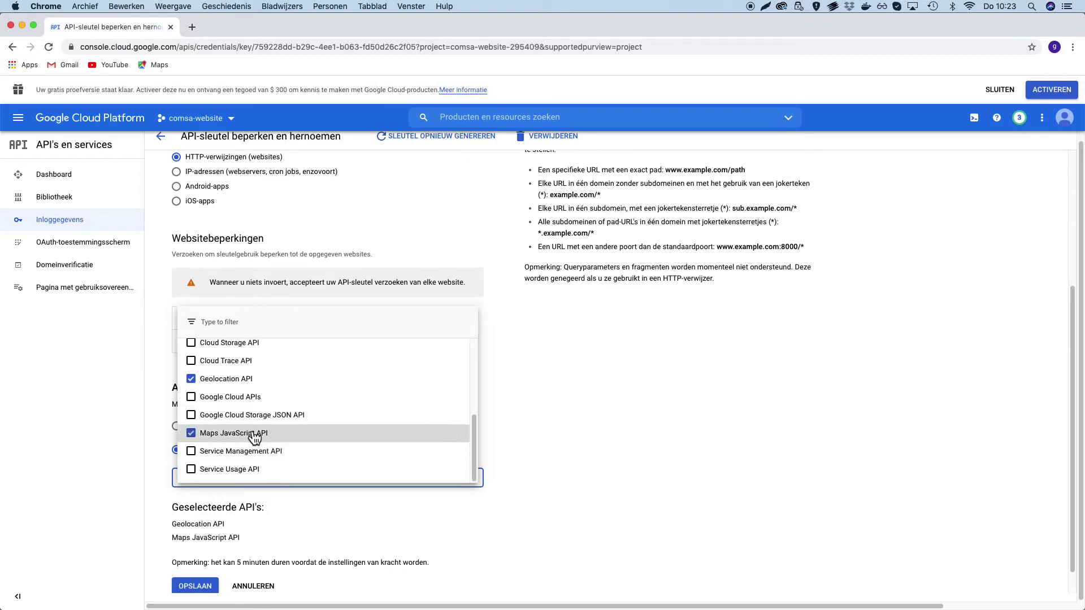
Close the API selection list and save the restrictions of the comsa.be API key.
{"action": "left_click", "coordinate": [198, 587]}
{"action": "left_click", "coordinate": [198, 586]}
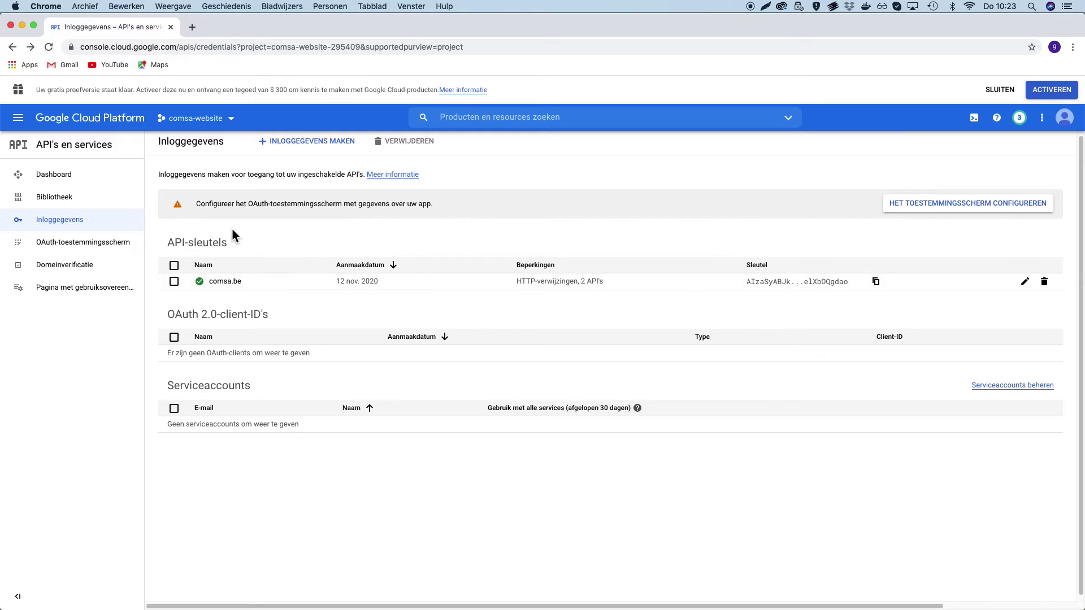
Open the project's billing (Facturering), go to billing account management and start adding a billing account.
{"action": "left_click", "coordinate": [18, 120]}
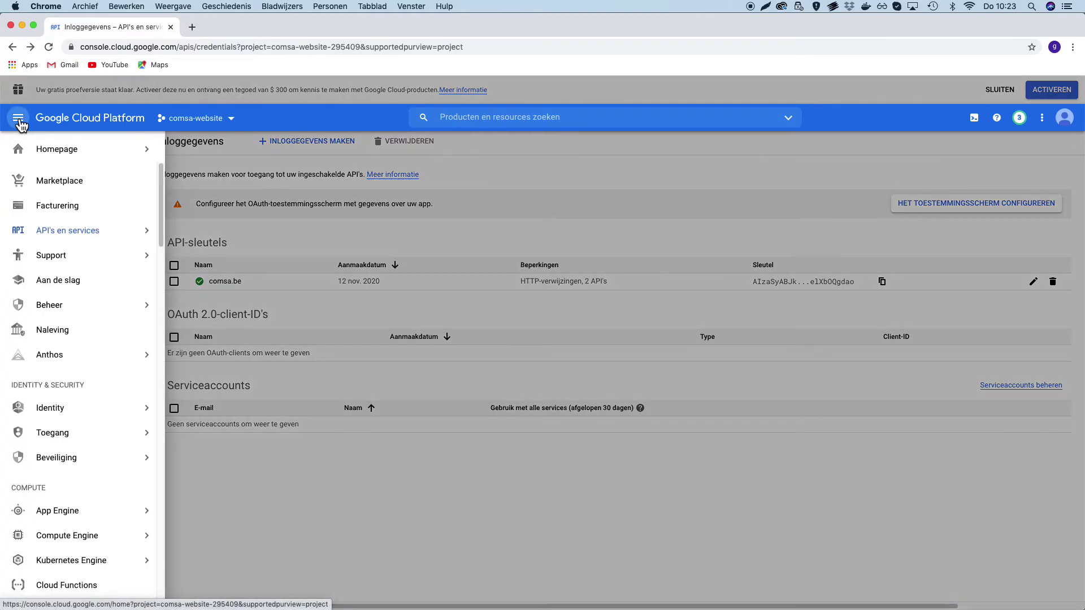
{"action": "left_click", "coordinate": [53, 207]}
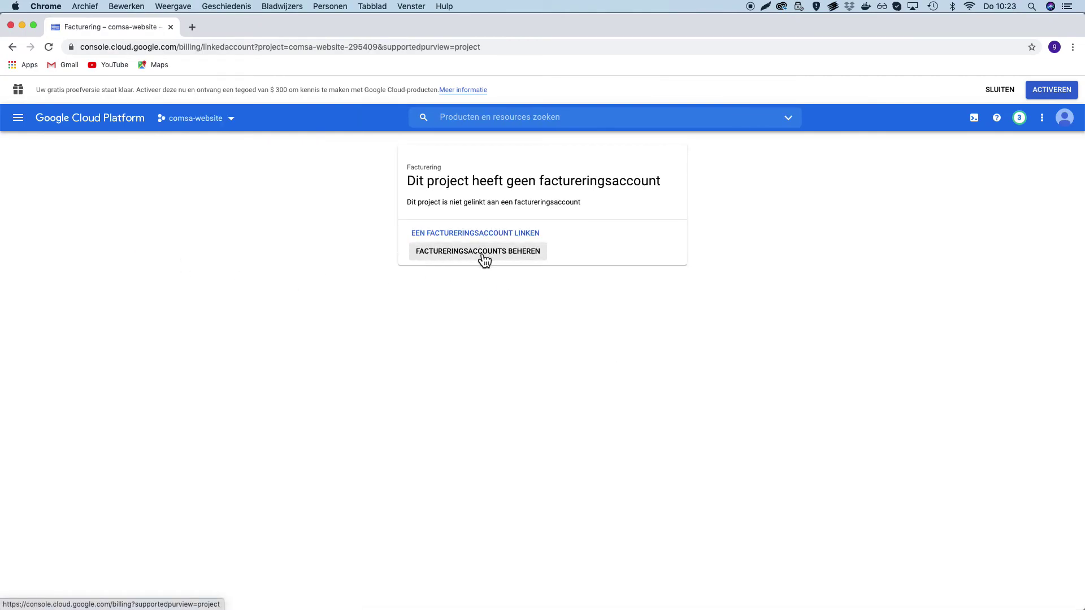
{"action": "left_click", "coordinate": [485, 260]}
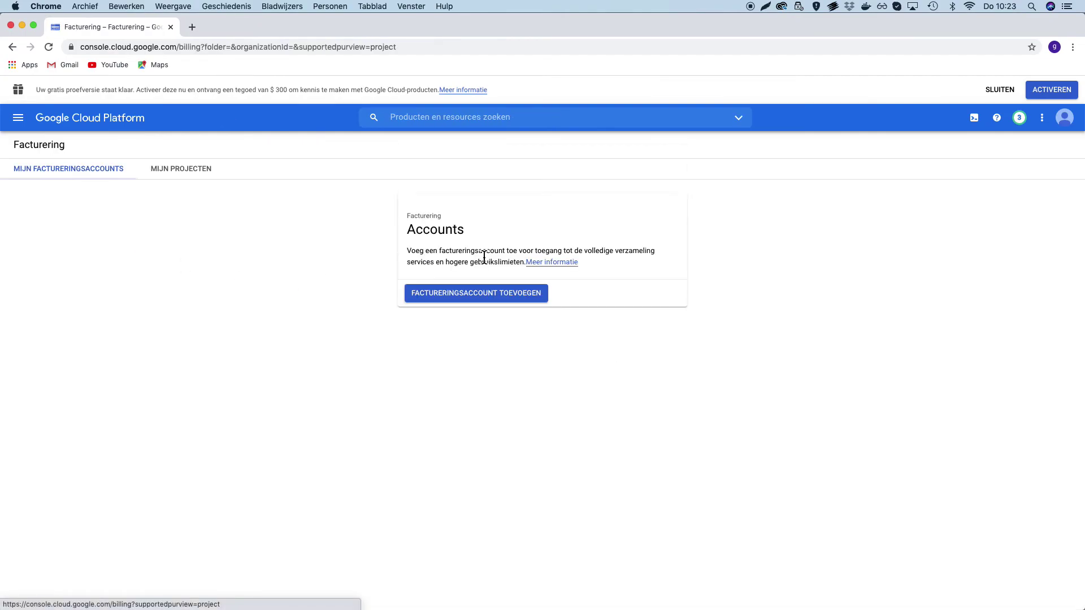
{"action": "left_click", "coordinate": [479, 298]}
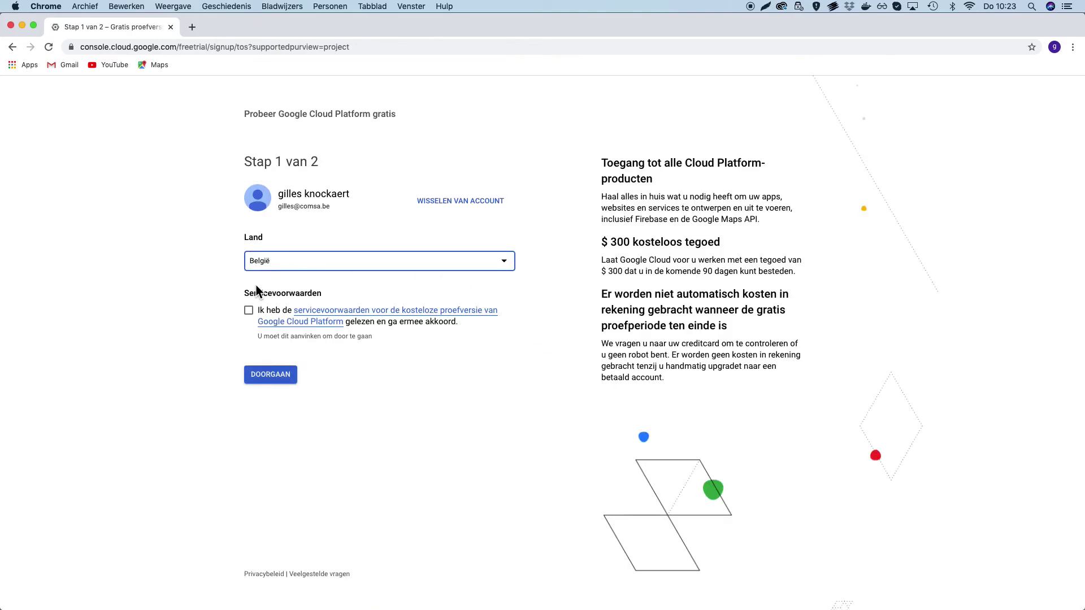
Accept the free trial's terms of service, continue to step 2 and review the customer details form through to the payment method.
{"action": "left_click", "coordinate": [250, 317]}
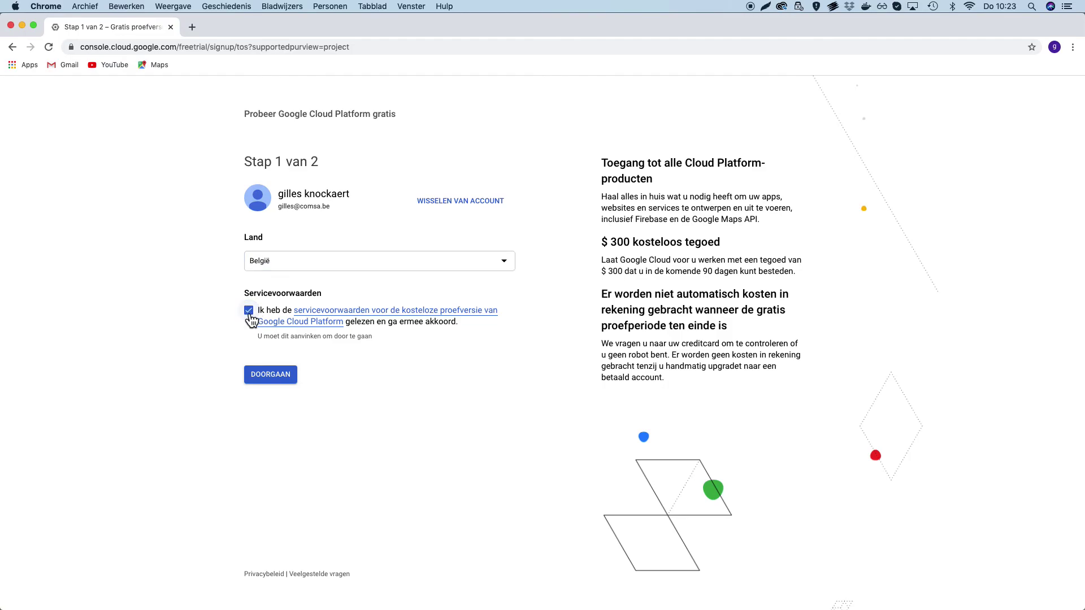
{"action": "left_click", "coordinate": [281, 384]}
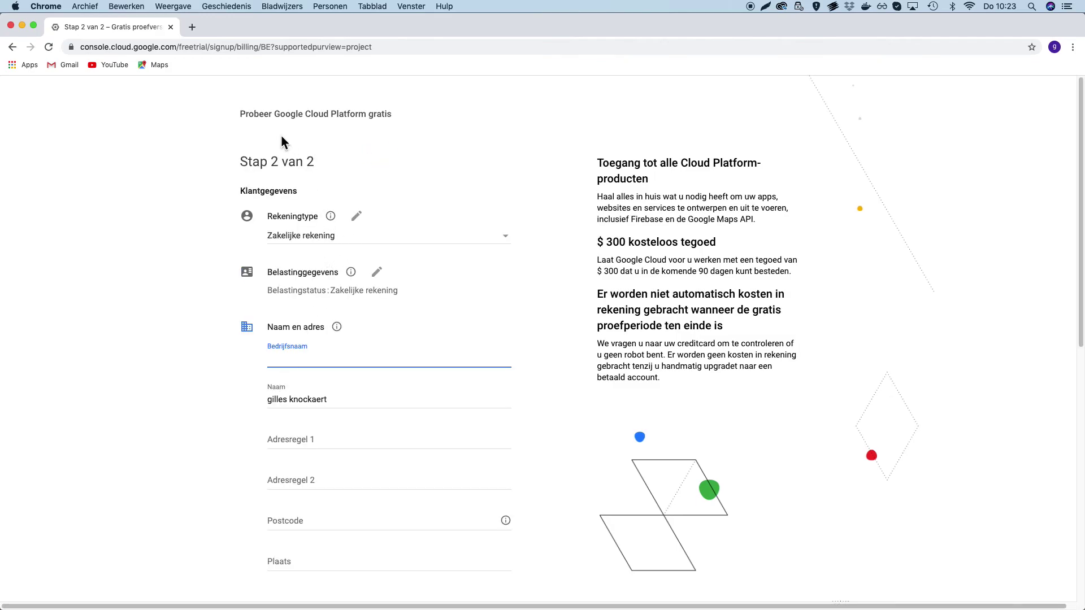
{"action": "scroll", "coordinate": [261, 214], "scroll_direction": "down", "scroll_amount": 4}
{"action": "scroll", "coordinate": [260, 212], "scroll_direction": "down", "scroll_amount": 12}
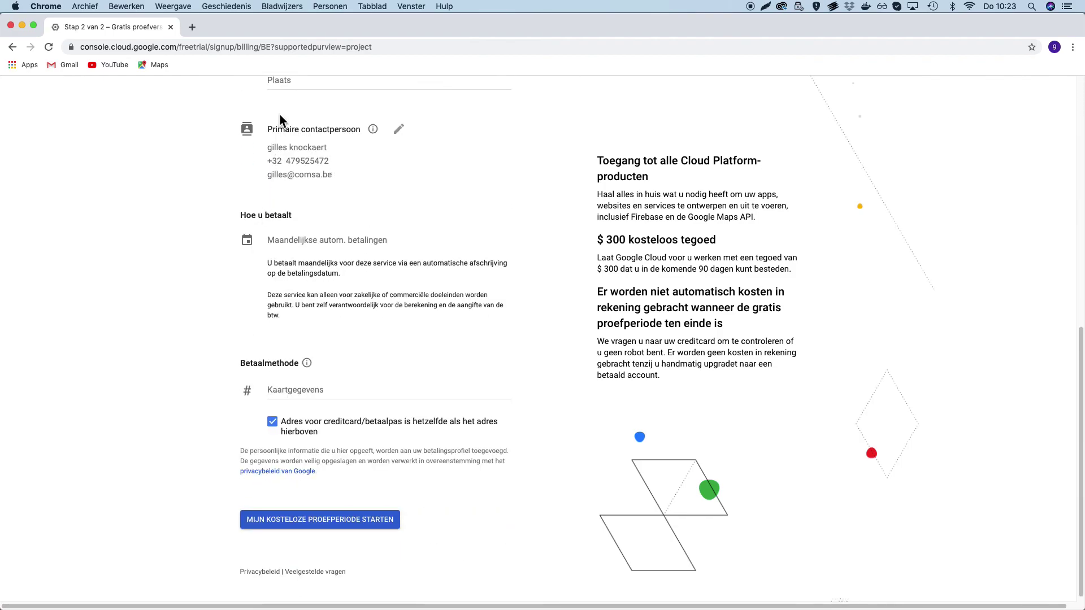